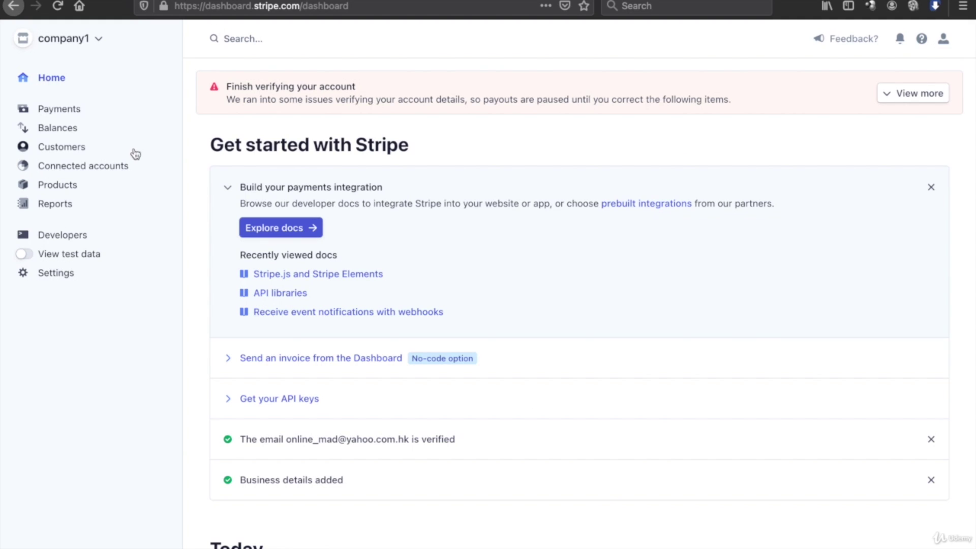
Step: Show the Products list in test-data mode, listing plan1, plan2 and plan3
{"action": "left_click", "coordinate": [65, 187]}
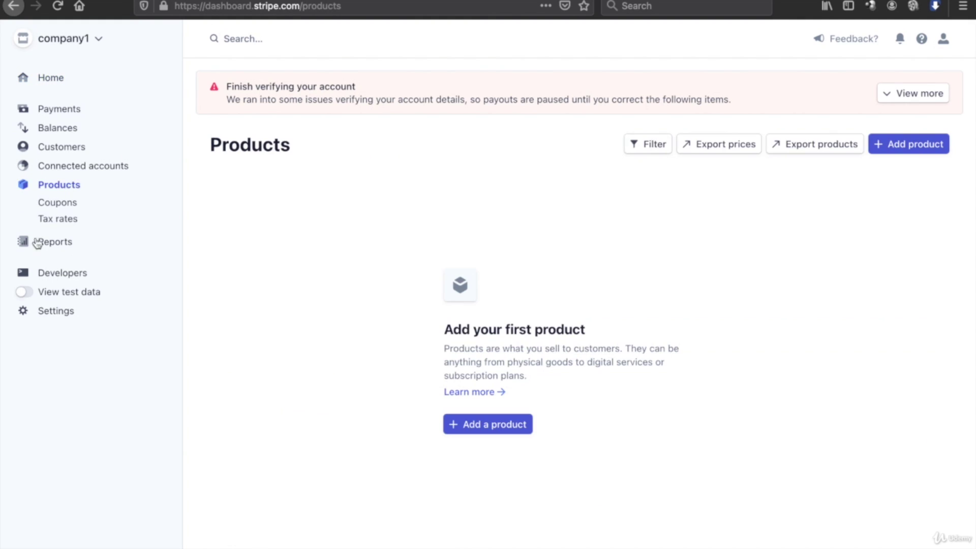
{"action": "left_click", "coordinate": [23, 292]}
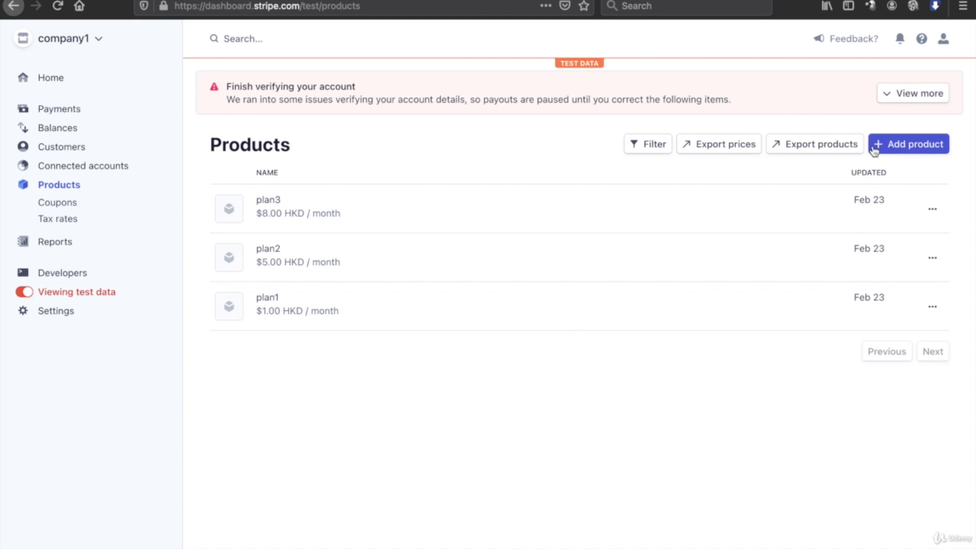
Step: Create product plan4, described 'plan 4 is most expensive', at 20.00 HKD recurring monthly, and save it
{"action": "left_click", "coordinate": [900, 155]}
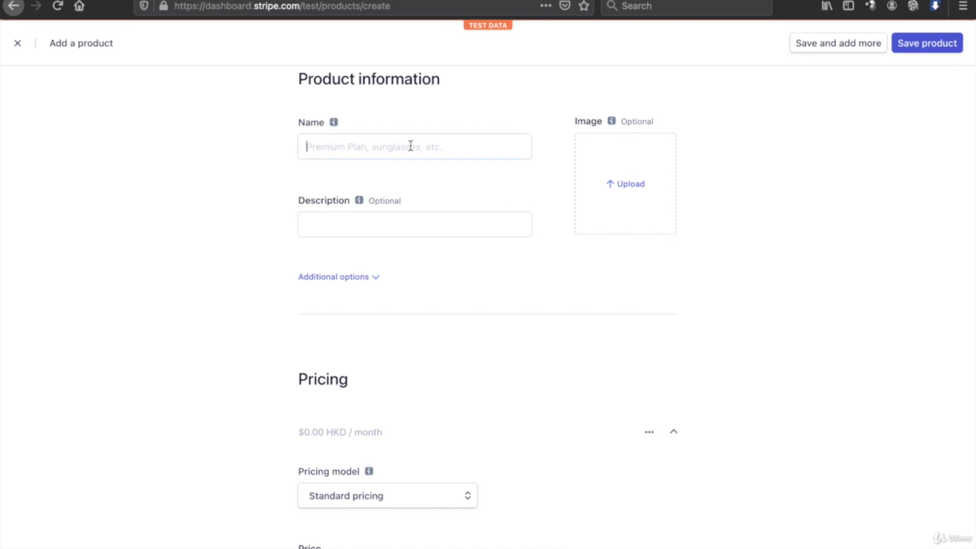
{"action": "type", "text": "plan4"}
{"action": "mouse_move", "coordinate": [359, 200]}
{"action": "left_click", "coordinate": [350, 219]}
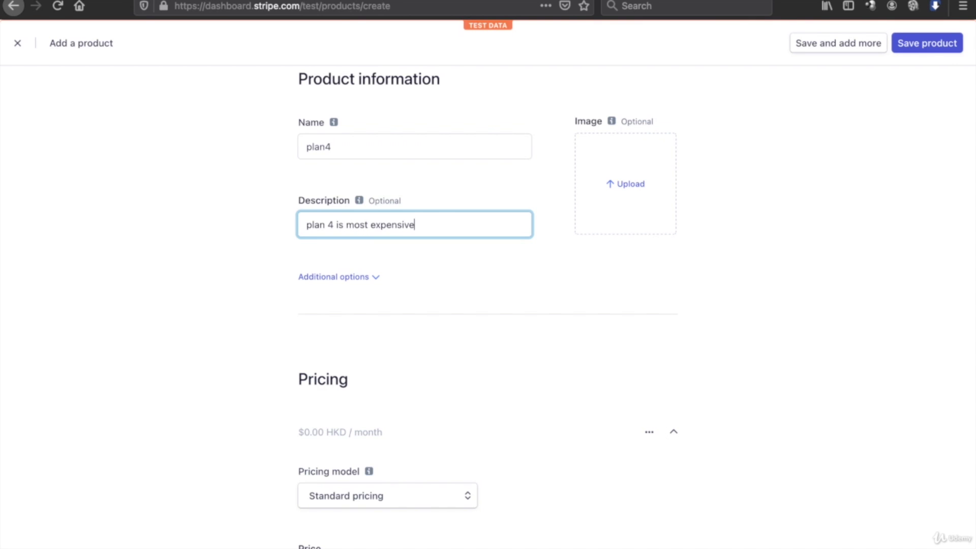
{"action": "scroll", "coordinate": [377, 342], "scroll_direction": "down", "scroll_amount": 3}
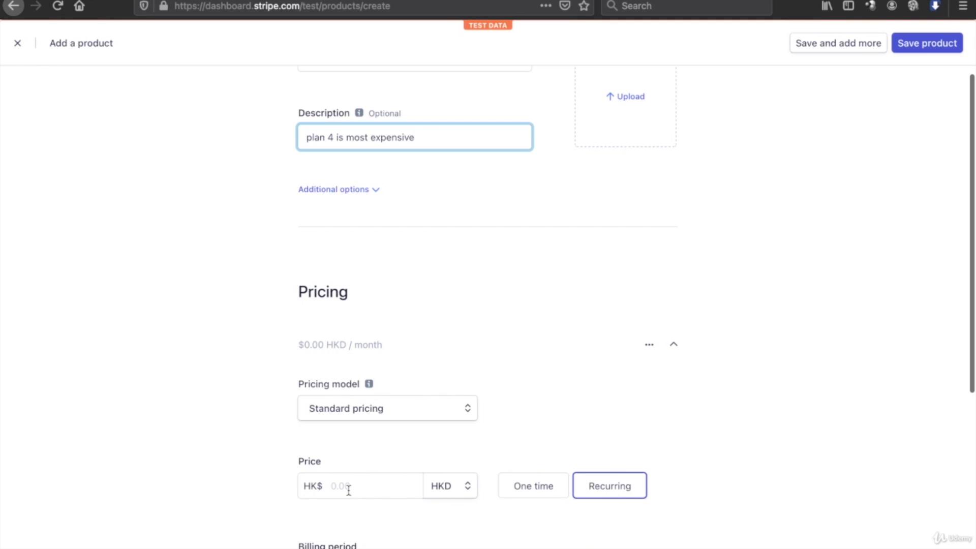
{"action": "left_click", "coordinate": [348, 489]}
{"action": "scroll", "coordinate": [349, 493], "scroll_direction": "down", "scroll_amount": 1}
{"action": "type", "text": "20.00"}
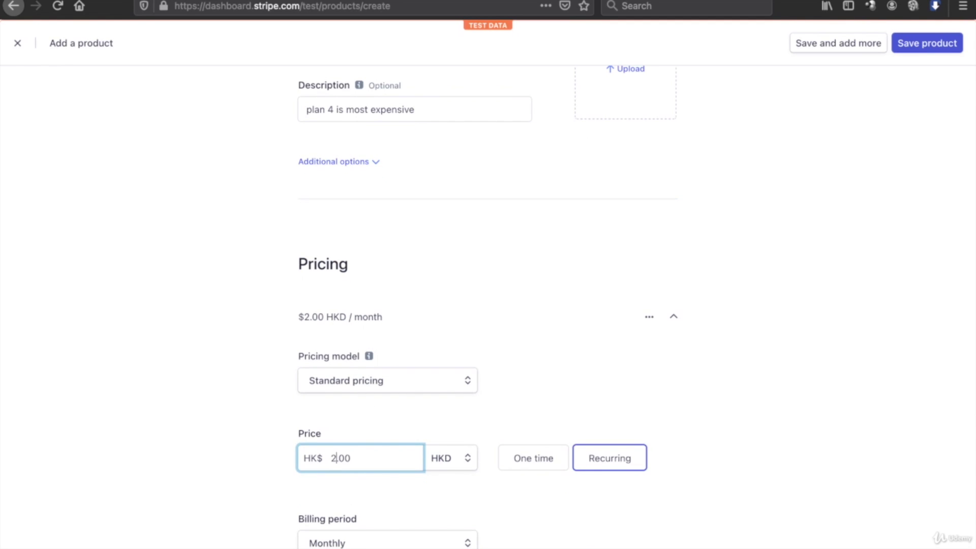
{"action": "scroll", "coordinate": [403, 460], "scroll_direction": "down", "scroll_amount": 5}
{"action": "mouse_move", "coordinate": [403, 459]}
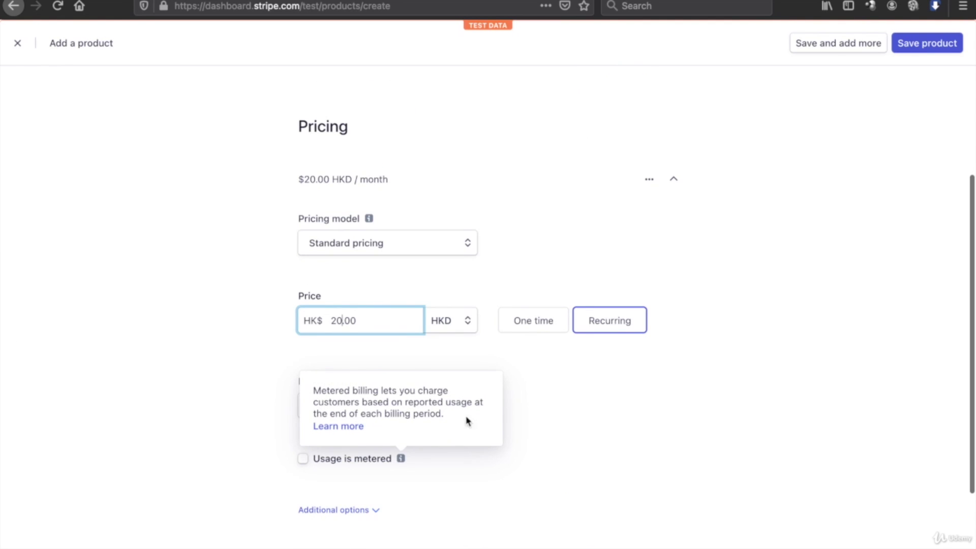
{"action": "left_click", "coordinate": [915, 47]}
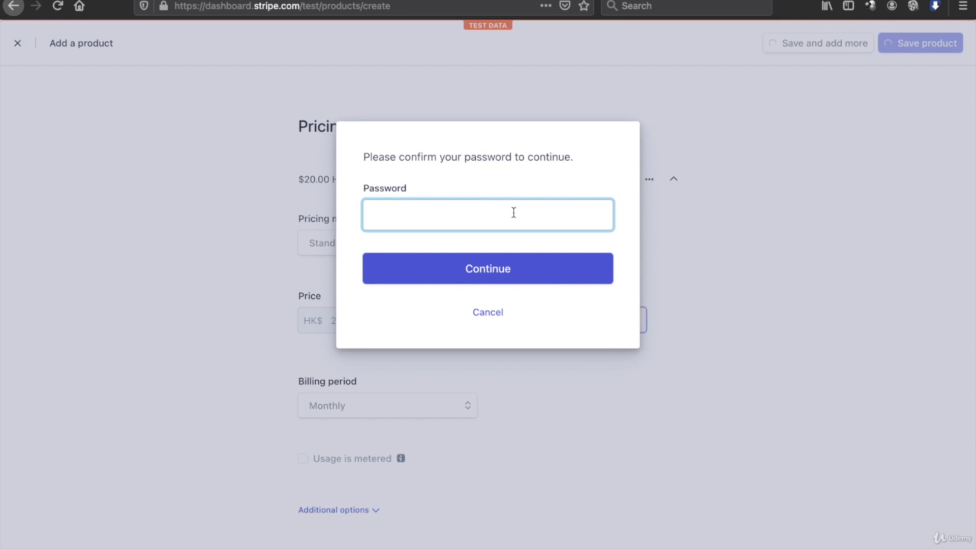
Step: Confirm the account password, return to the Products list, and open account Settings
{"action": "type", "text": "••"}
{"action": "key", "text": "Return"}
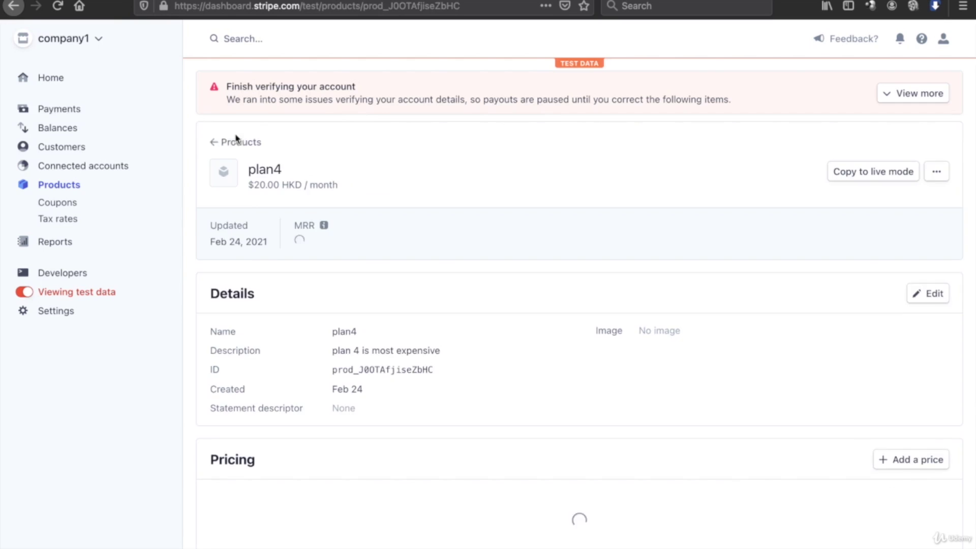
{"action": "left_click", "coordinate": [211, 140]}
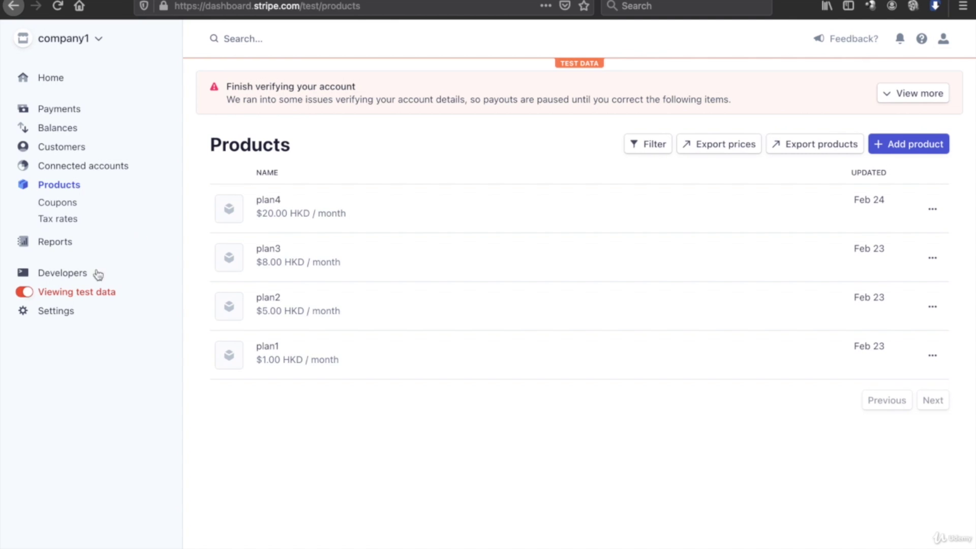
{"action": "left_click", "coordinate": [59, 311]}
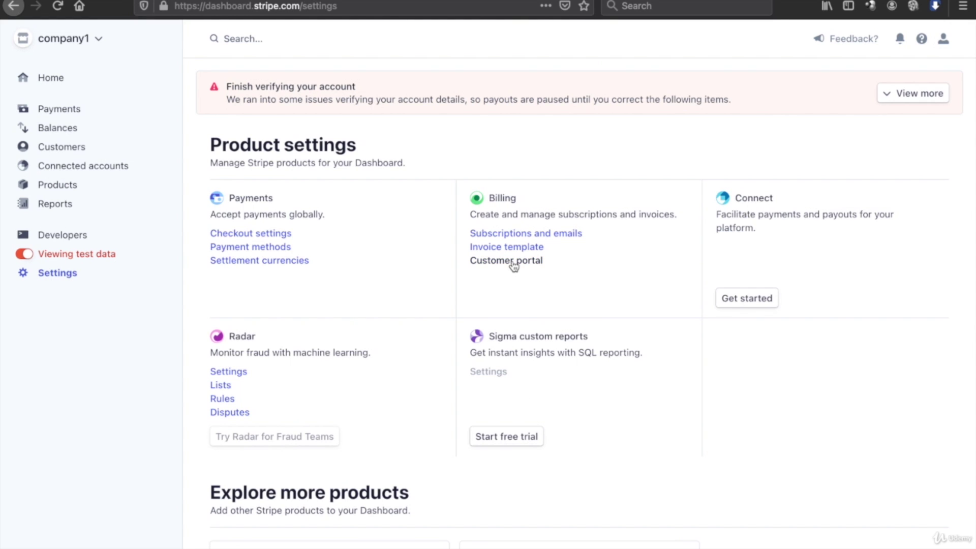
Step: Enable invoice history, billing info, payment methods, cancellations and plan switching in the customer portal
{"action": "left_click", "coordinate": [514, 266]}
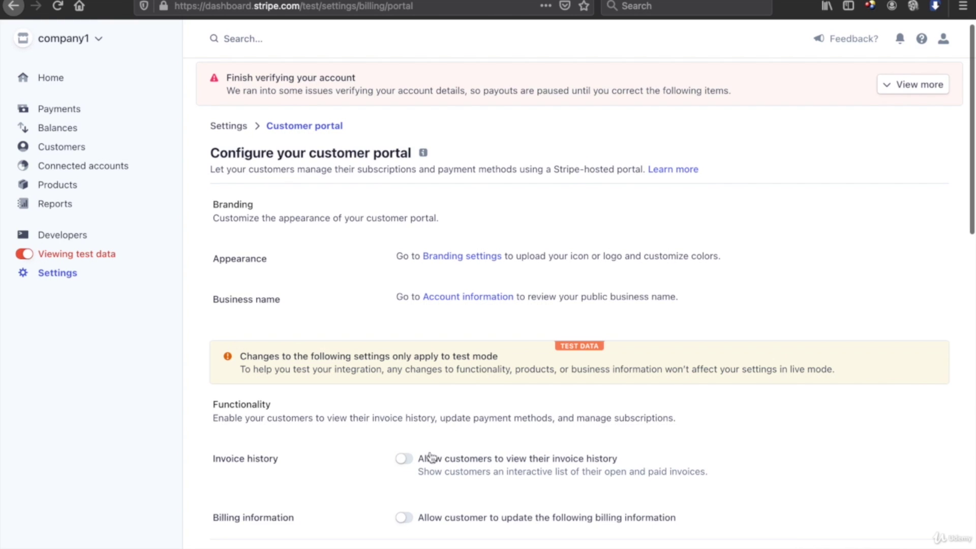
{"action": "left_click", "coordinate": [405, 459]}
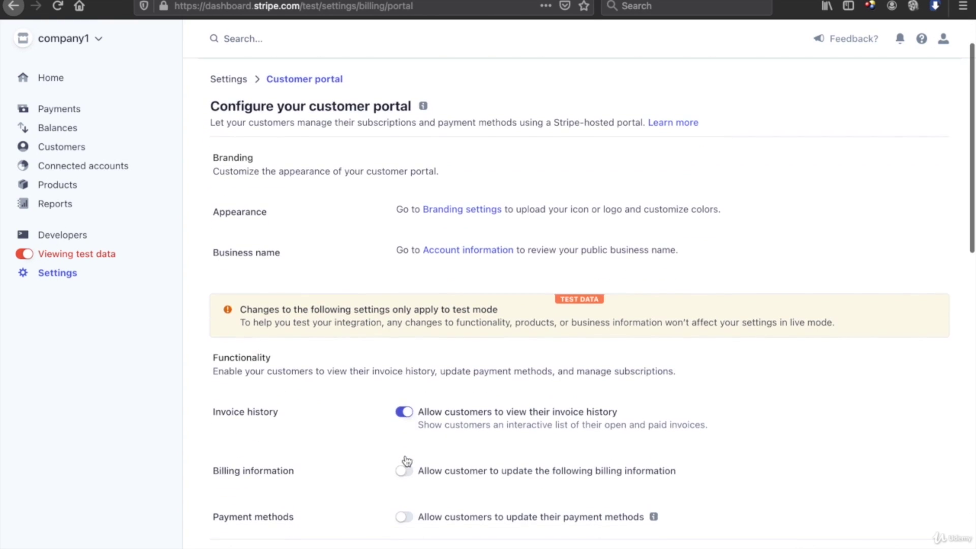
{"action": "left_click", "coordinate": [405, 471]}
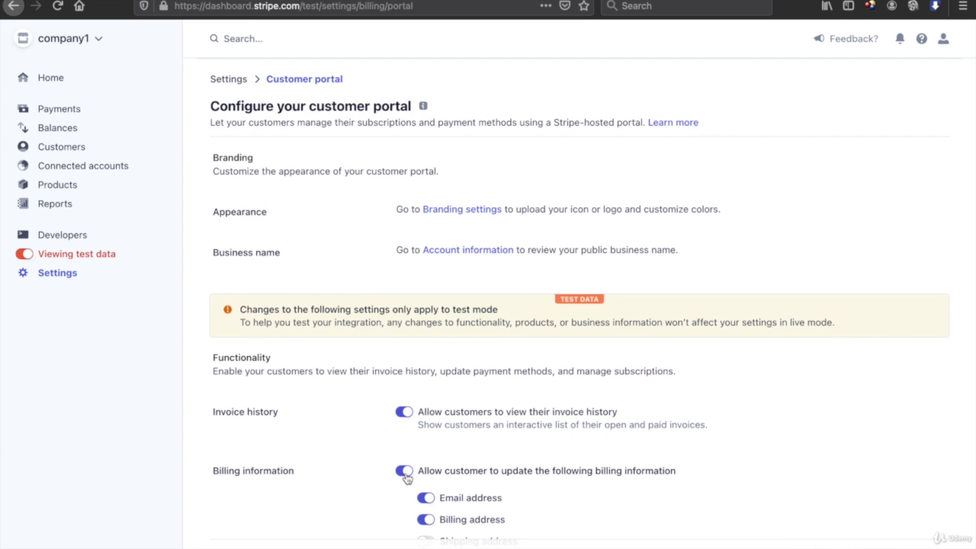
{"action": "scroll", "coordinate": [406, 478], "scroll_direction": "down", "scroll_amount": 3}
{"action": "left_click", "coordinate": [405, 472]}
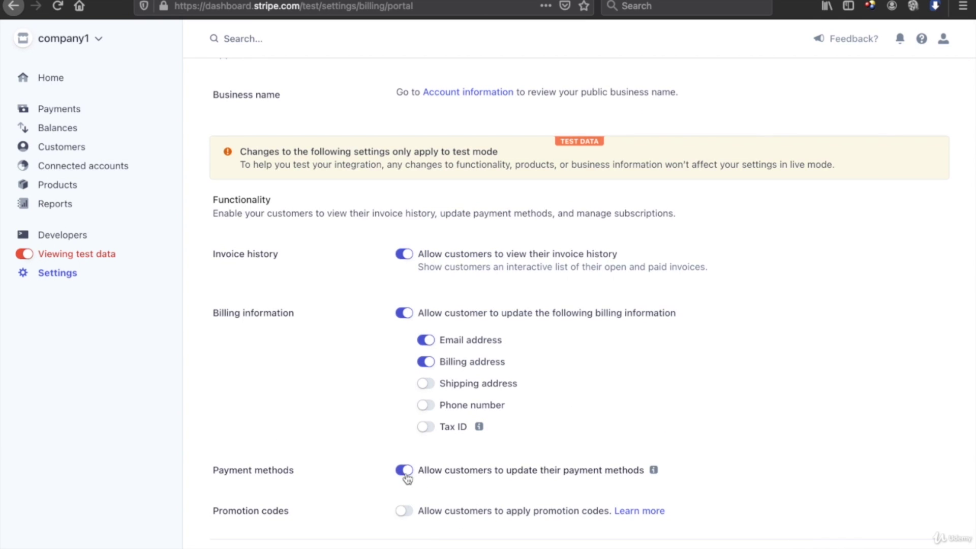
{"action": "scroll", "coordinate": [406, 476], "scroll_direction": "down", "scroll_amount": 2}
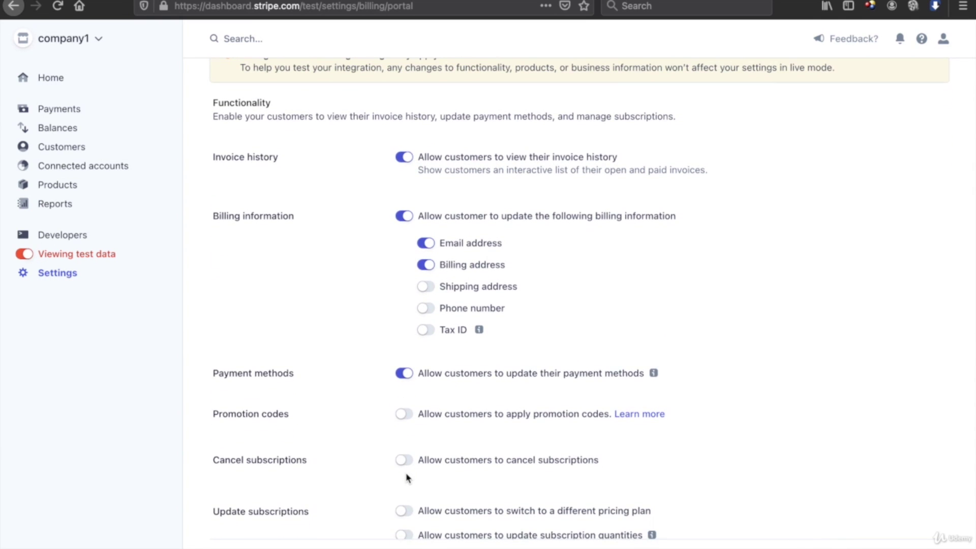
{"action": "left_click", "coordinate": [405, 460]}
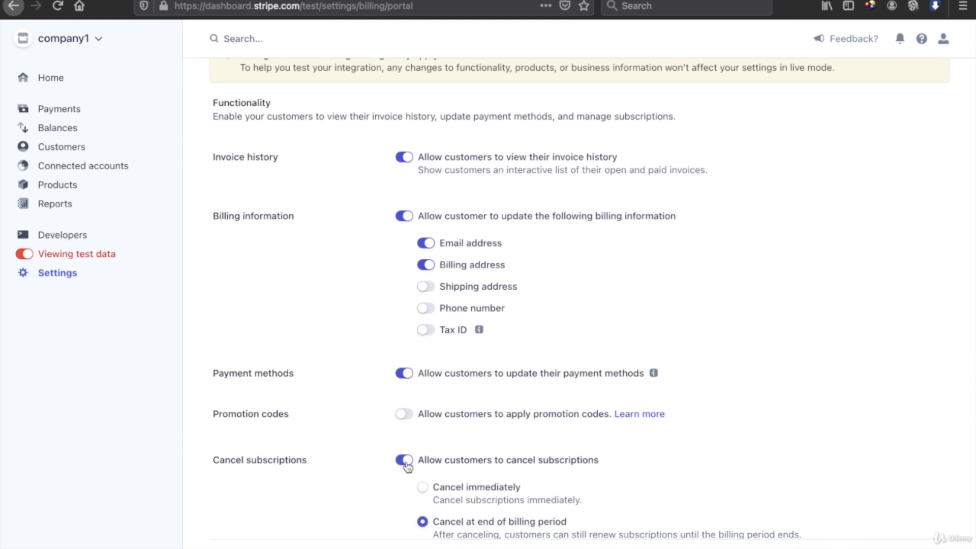
{"action": "scroll", "coordinate": [407, 465], "scroll_direction": "down", "scroll_amount": 2}
{"action": "scroll", "coordinate": [407, 466], "scroll_direction": "down", "scroll_amount": 2}
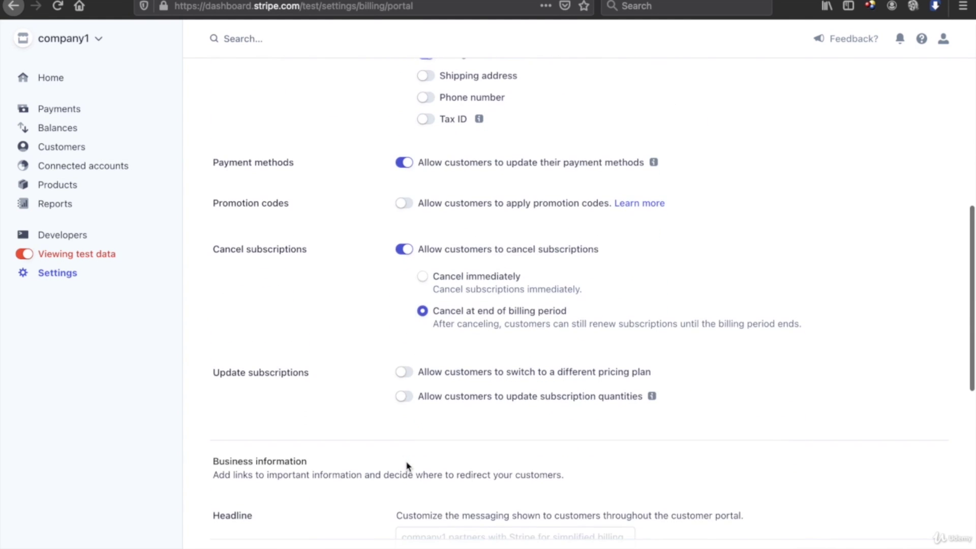
{"action": "left_click", "coordinate": [404, 373]}
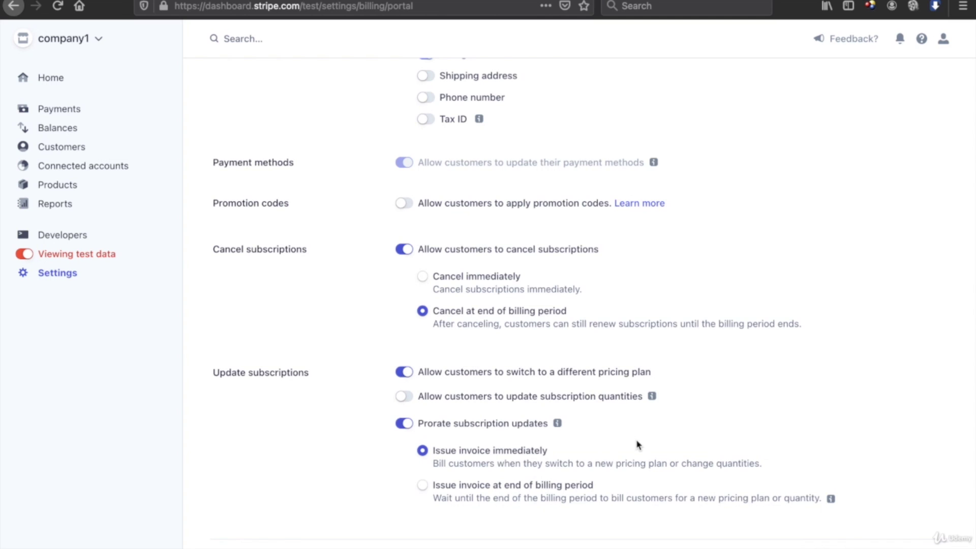
{"action": "scroll", "coordinate": [636, 439], "scroll_direction": "down", "scroll_amount": 1}
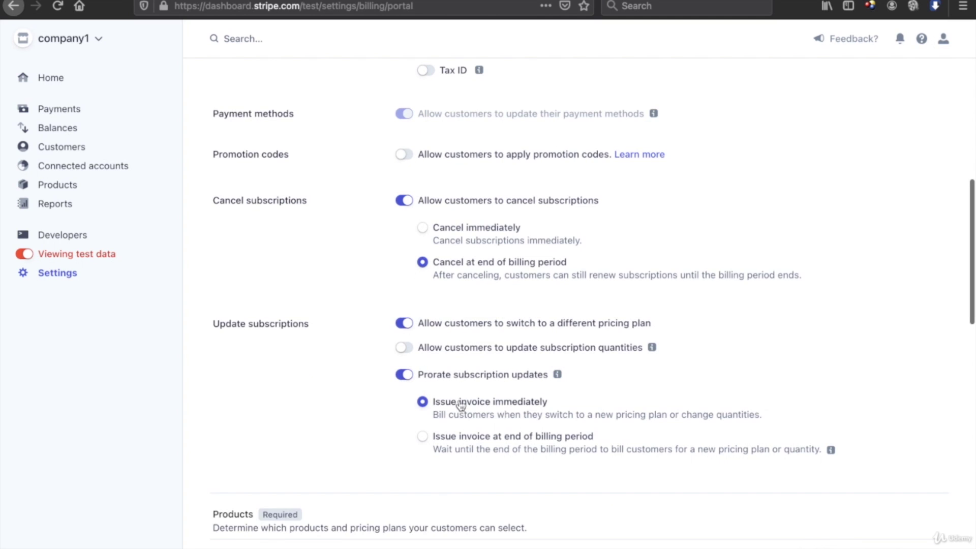
{"action": "scroll", "coordinate": [490, 407], "scroll_direction": "down", "scroll_amount": 4}
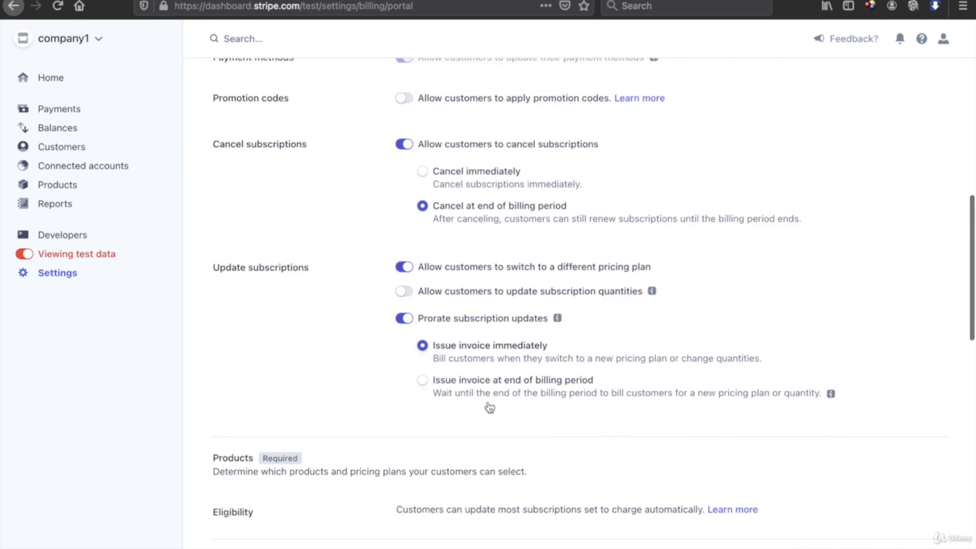
Step: Add plan3 and plan4 ($20.00/month) to the customer portal's switchable products
{"action": "scroll", "coordinate": [490, 407], "scroll_direction": "down", "scroll_amount": 2}
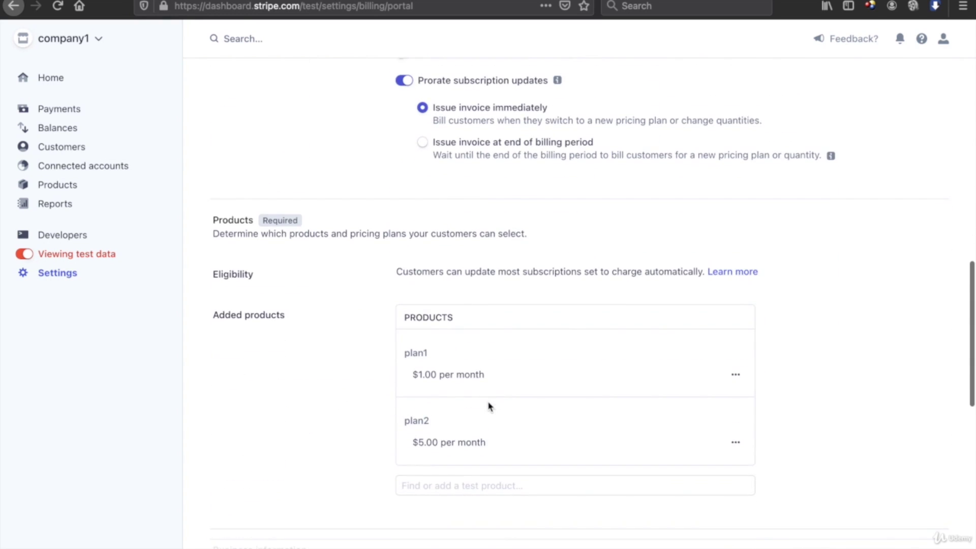
{"action": "left_click", "coordinate": [453, 484]}
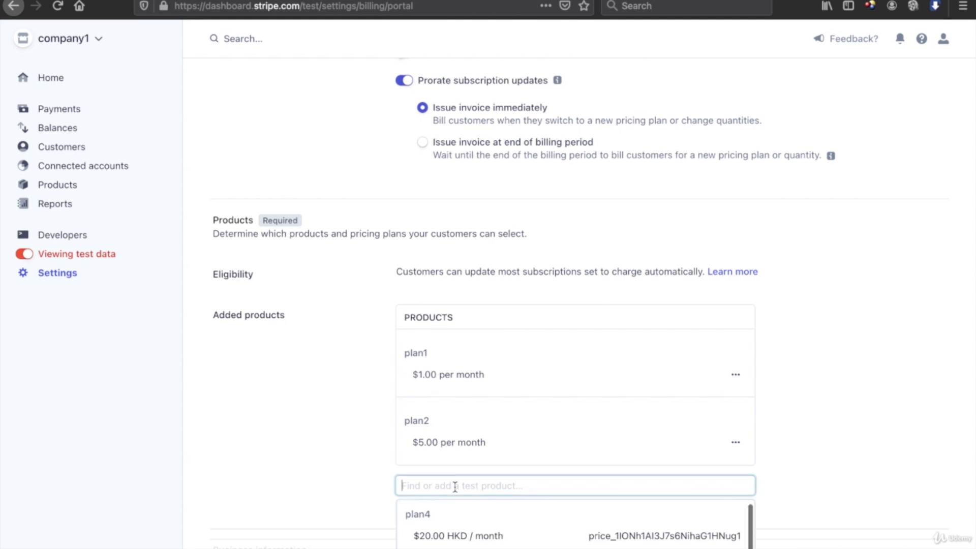
{"action": "scroll", "coordinate": [456, 492], "scroll_direction": "down", "scroll_amount": 1}
{"action": "left_click", "coordinate": [444, 524]}
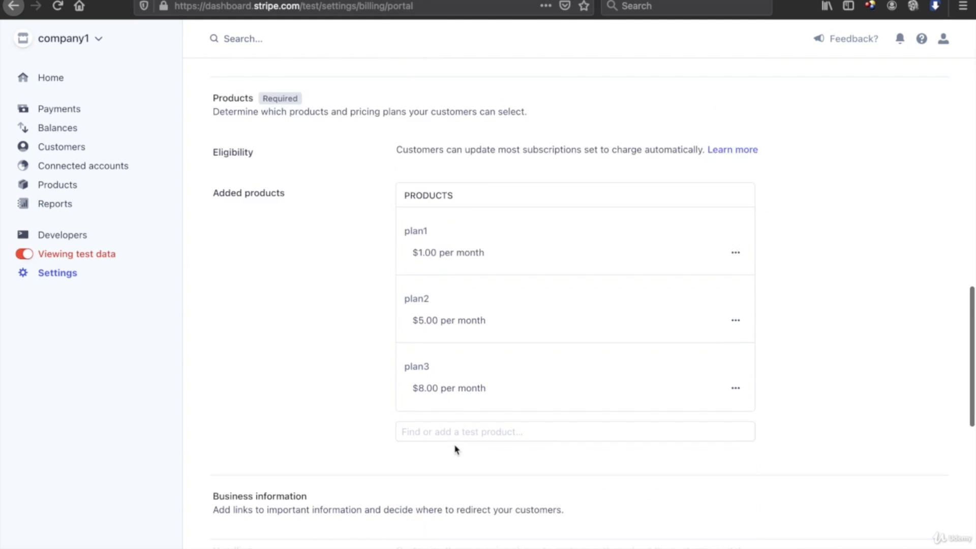
{"action": "left_click", "coordinate": [453, 432]}
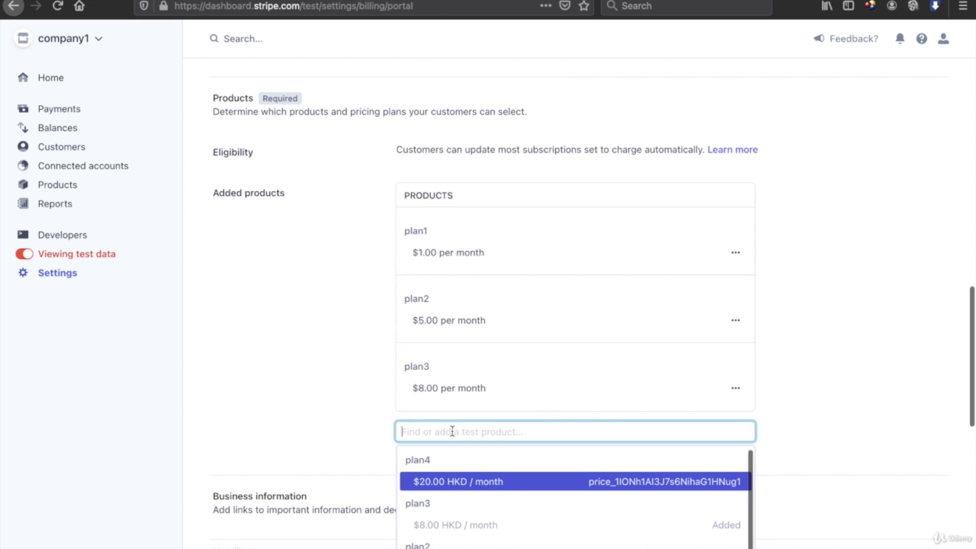
{"action": "left_click", "coordinate": [443, 482]}
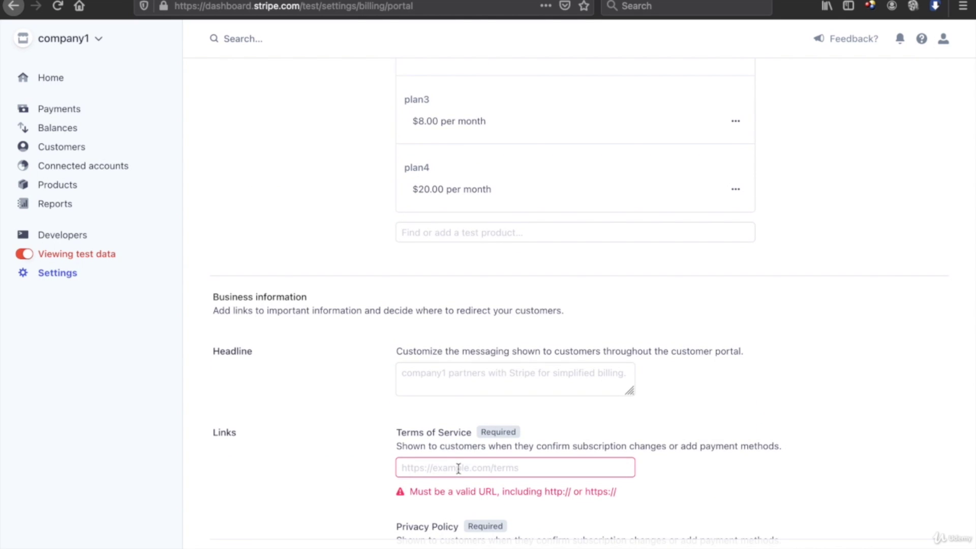
{"action": "left_click", "coordinate": [458, 468]}
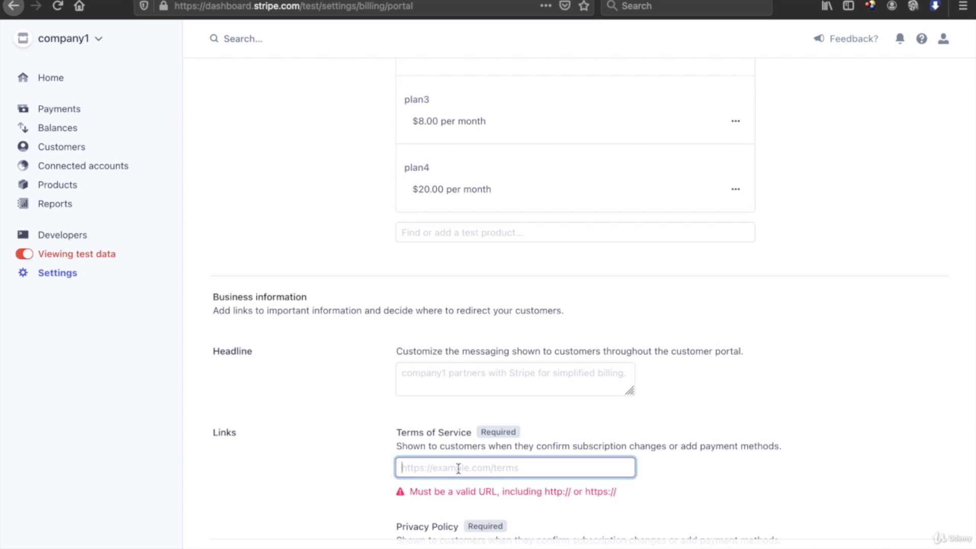
{"action": "scroll", "coordinate": [458, 468], "scroll_direction": "down", "scroll_amount": 2}
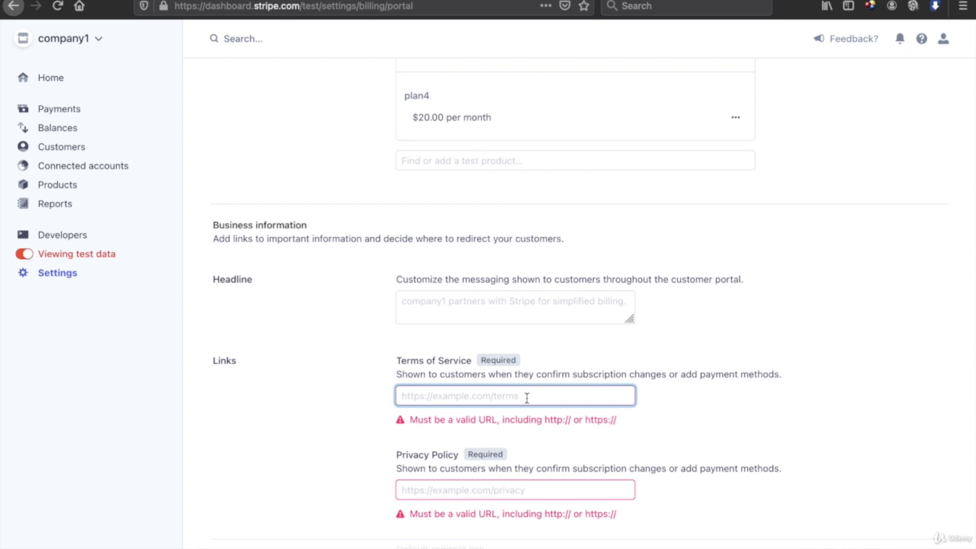
{"action": "type", "text": "https://examp"}
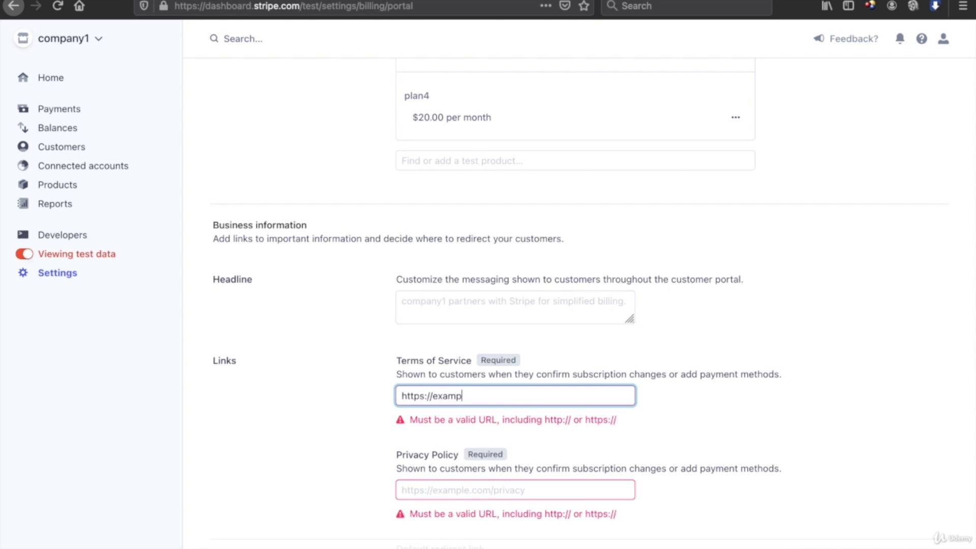
{"action": "type", "text": "le.com/terms"}
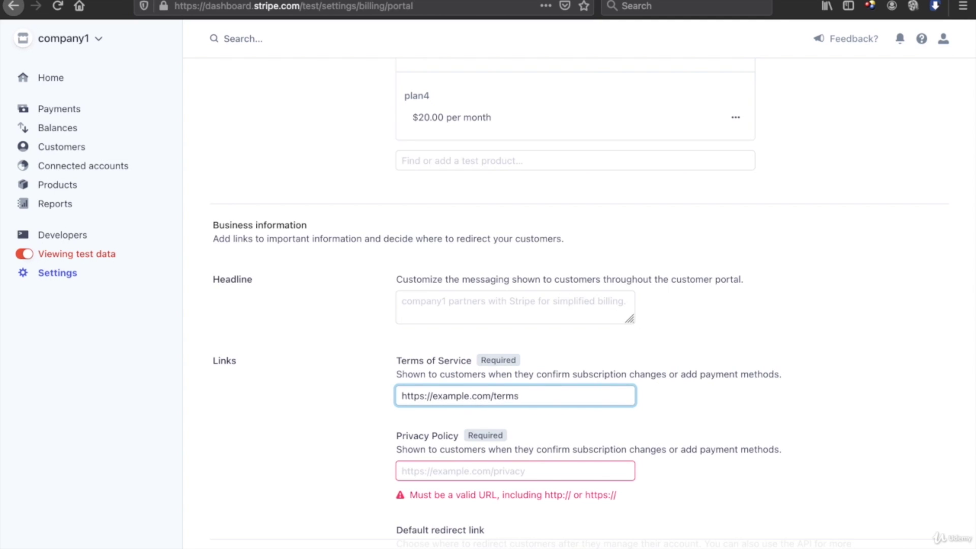
{"action": "triple_click", "coordinate": [462, 396]}
{"action": "key", "text": "ctrl+c"}
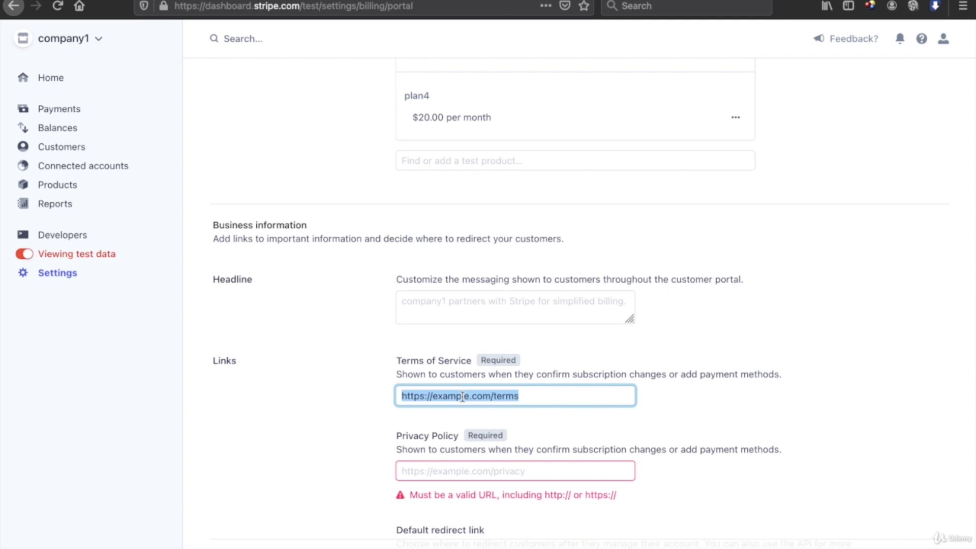
{"action": "left_click", "coordinate": [452, 471]}
{"action": "key", "text": "ctrl+v"}
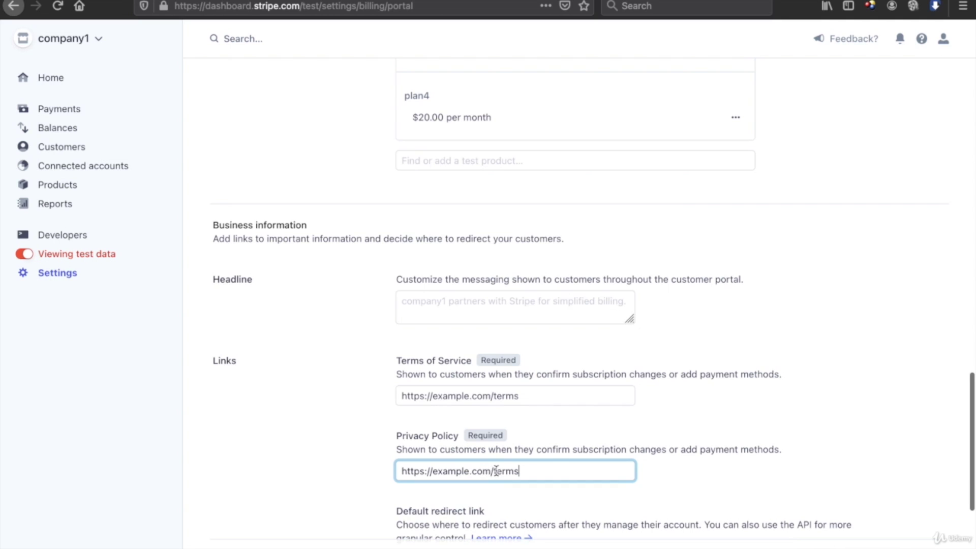
{"action": "left_click_drag", "start_coordinate": [496, 470], "coordinate": [536, 471]}
{"action": "key", "text": "BackSpace"}
{"action": "key", "text": "BackSpace"}
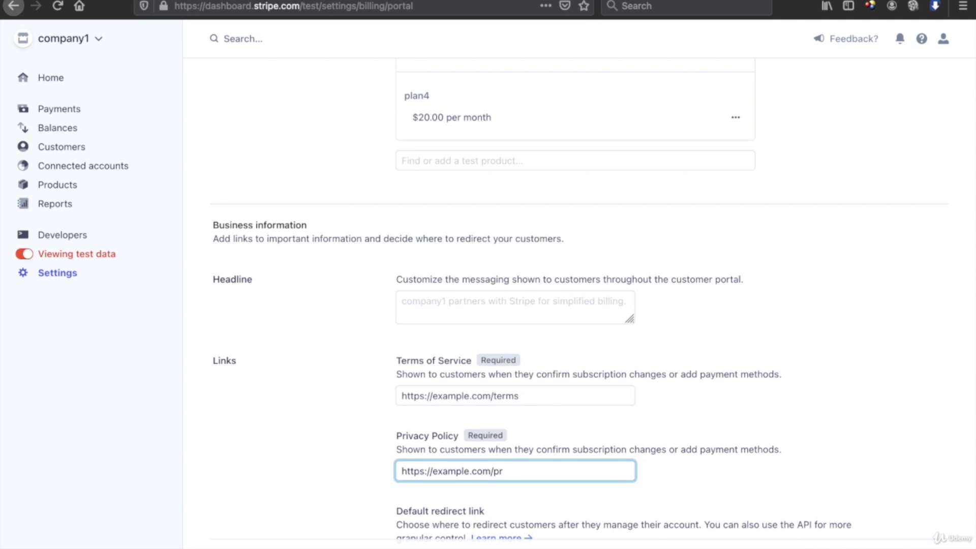
{"action": "scroll", "coordinate": [593, 303], "scroll_direction": "down", "scroll_amount": 5}
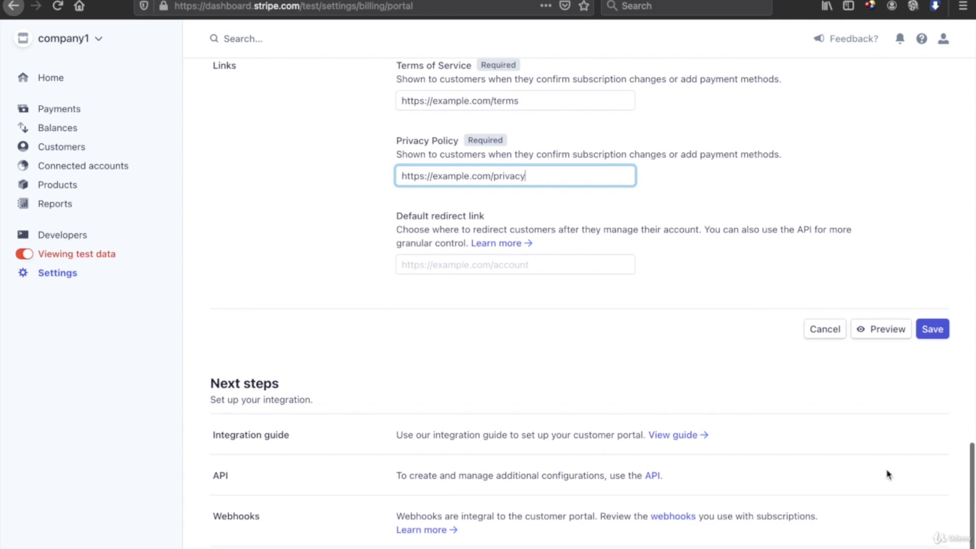
Step: Save the customer portal settings and view the synced plan4 document in Firestore products
{"action": "left_click", "coordinate": [932, 329]}
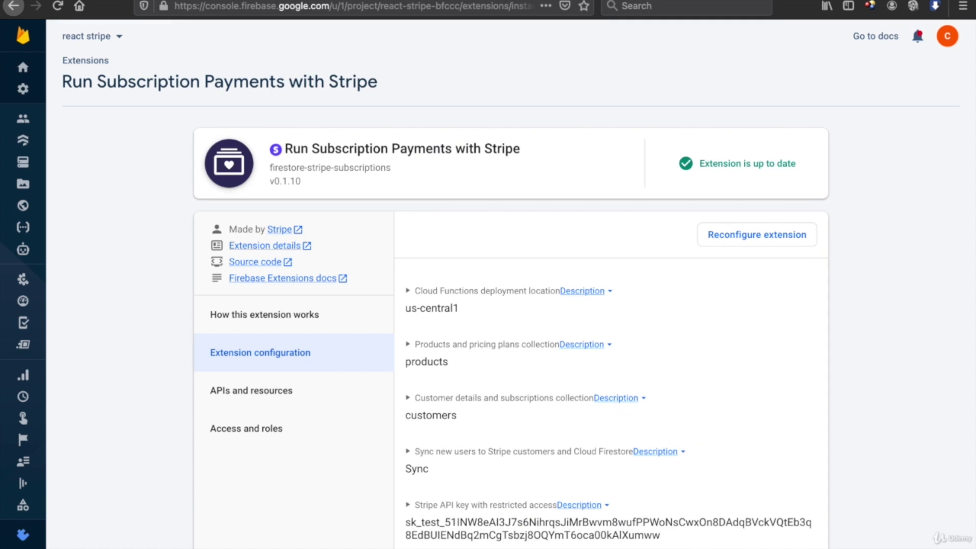
{"action": "left_click", "coordinate": [23, 140]}
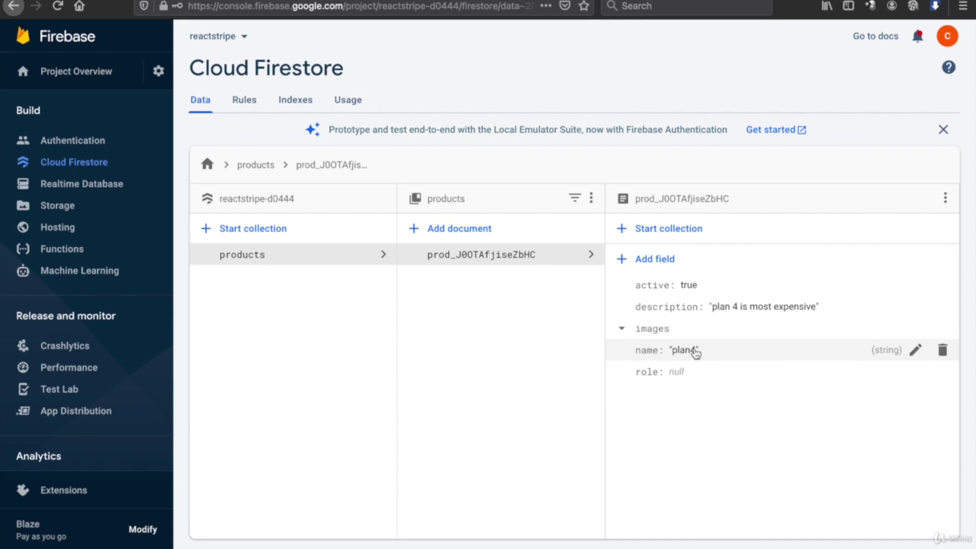
Step: Go from the Stripe plan4 page back to the Products list showing plan1–plan4
{"action": "left_click", "coordinate": [256, 1]}
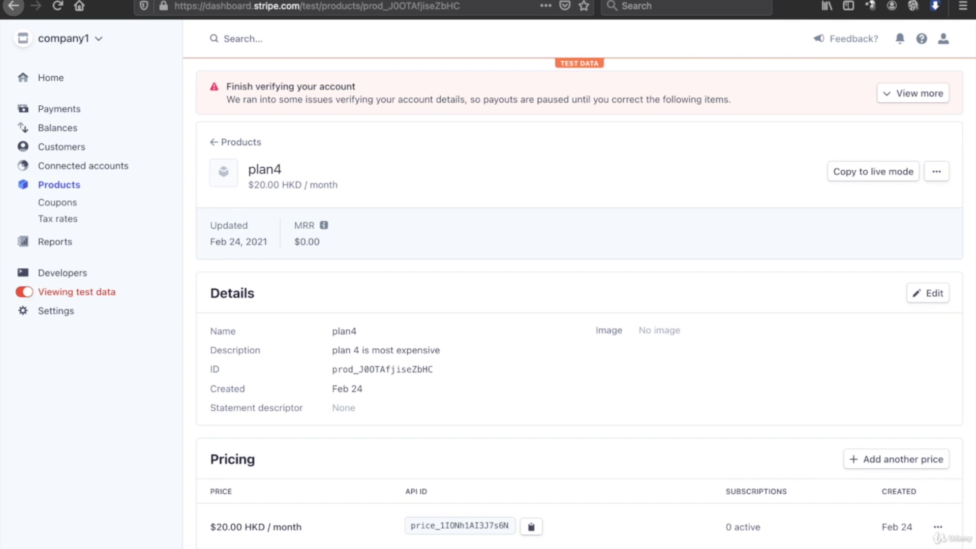
{"action": "left_click", "coordinate": [217, 142]}
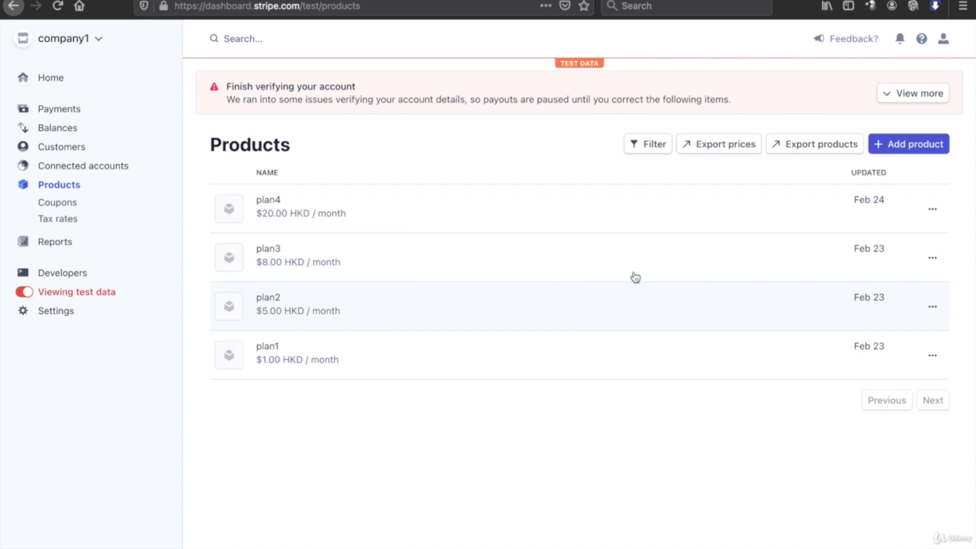
Step: Re-save plan3 with the same name and inspect its synced document in Firestore
{"action": "left_click", "coordinate": [932, 259]}
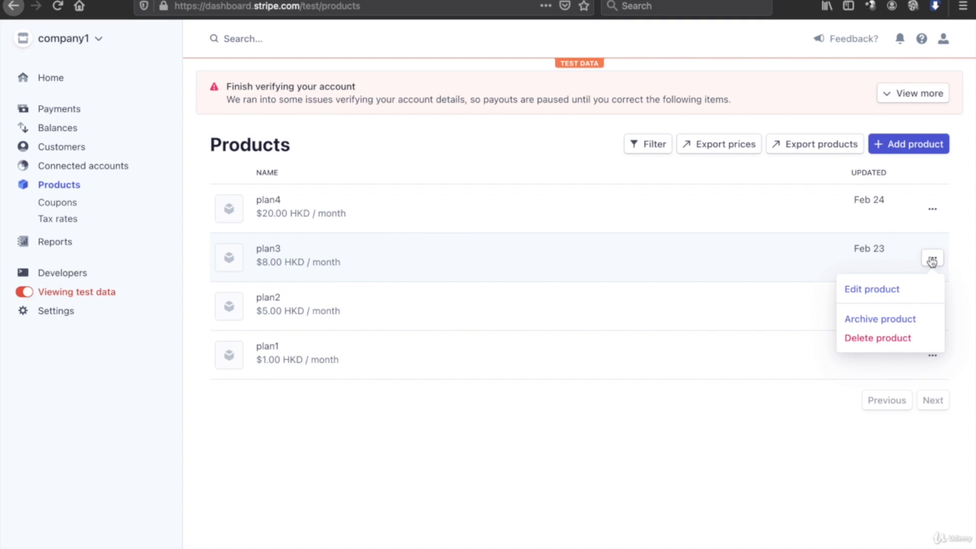
{"action": "left_click", "coordinate": [880, 298]}
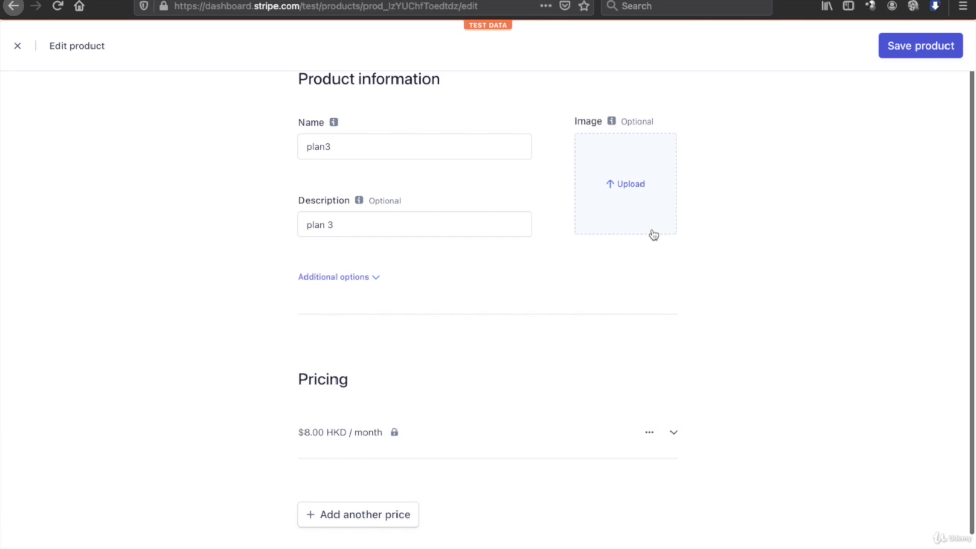
{"action": "left_click", "coordinate": [423, 146]}
{"action": "key", "text": "BackSpace"}
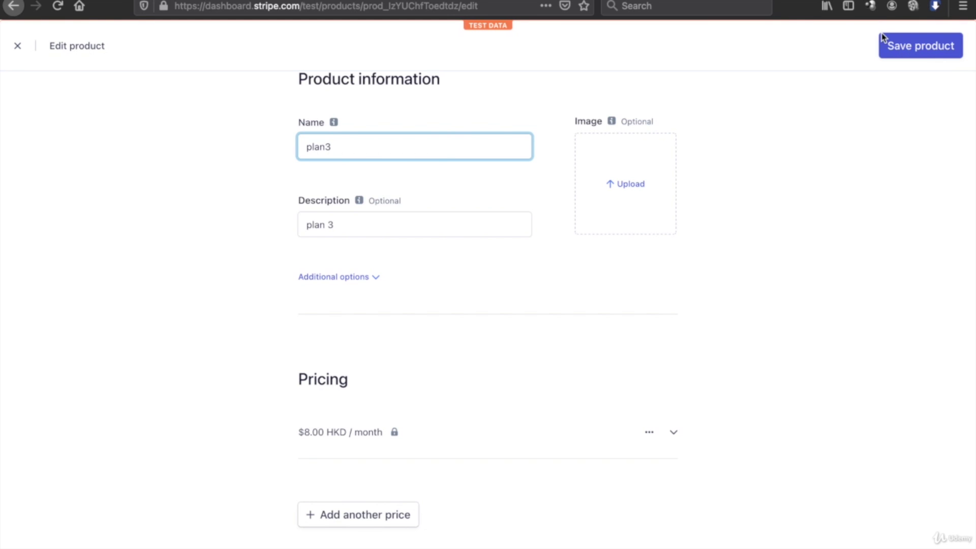
{"action": "left_click", "coordinate": [926, 50]}
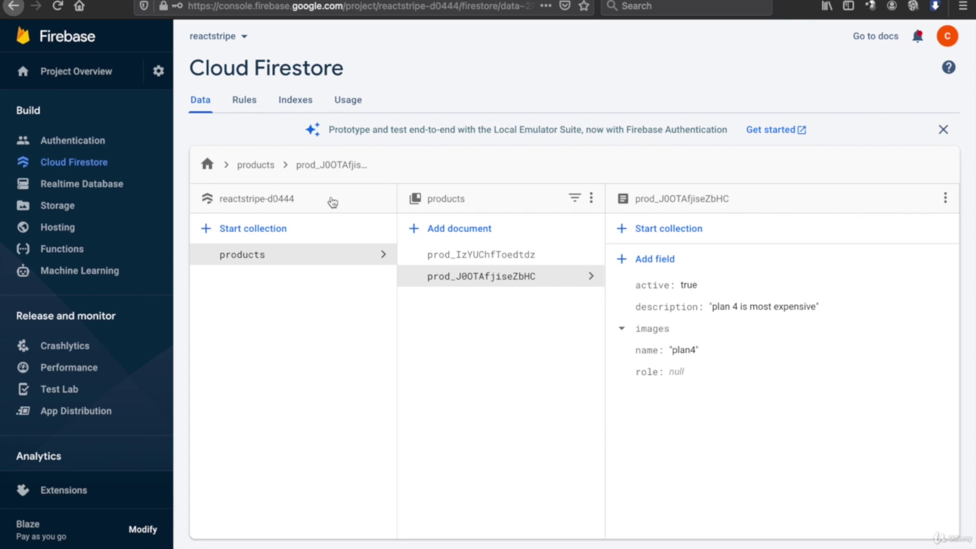
{"action": "left_click", "coordinate": [466, 260]}
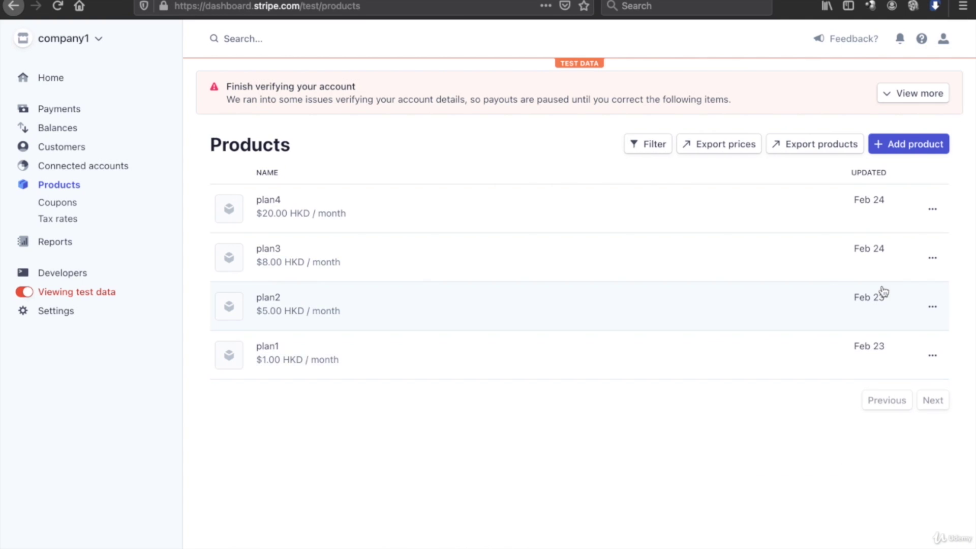
Step: Re-save plan2 through Edit product and inspect its synced Firestore document
{"action": "left_click", "coordinate": [929, 308]}
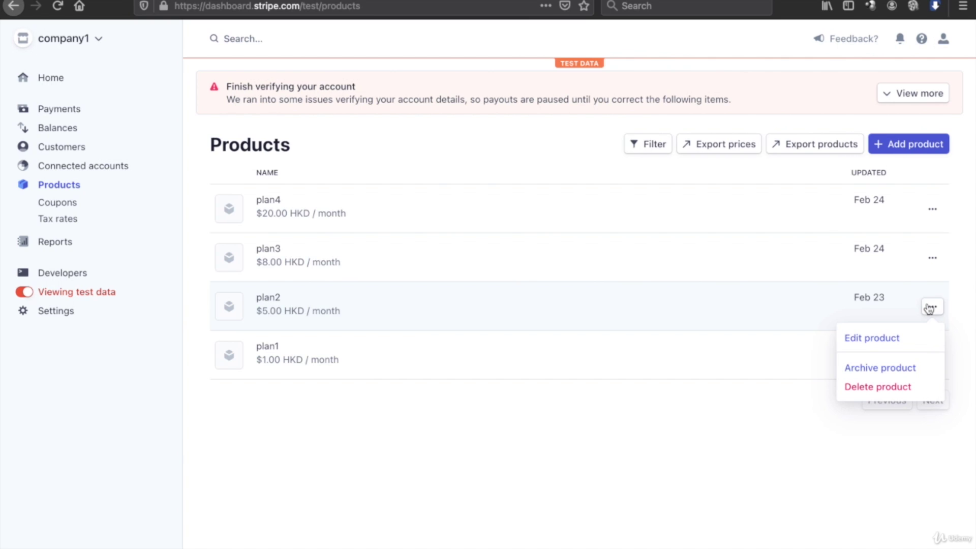
{"action": "left_click", "coordinate": [898, 338]}
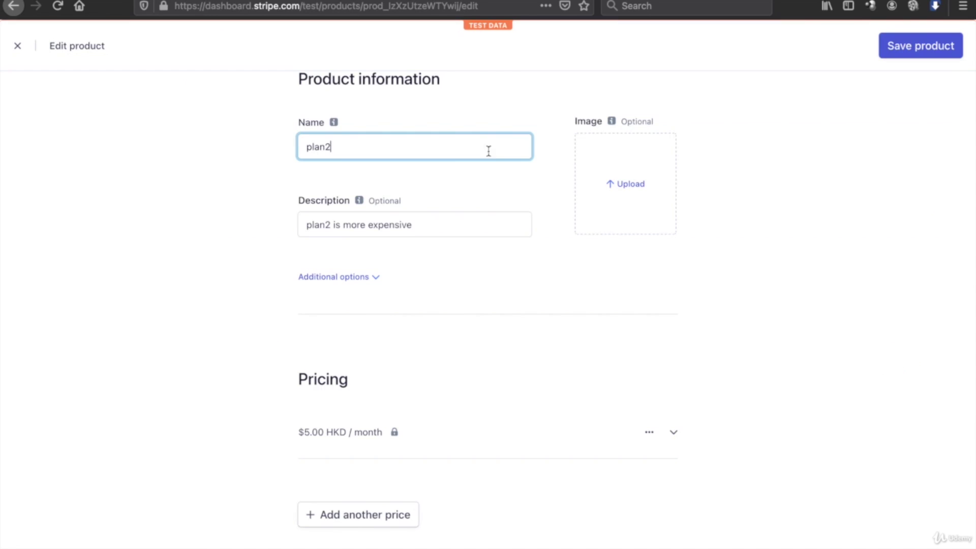
{"action": "left_click", "coordinate": [895, 49]}
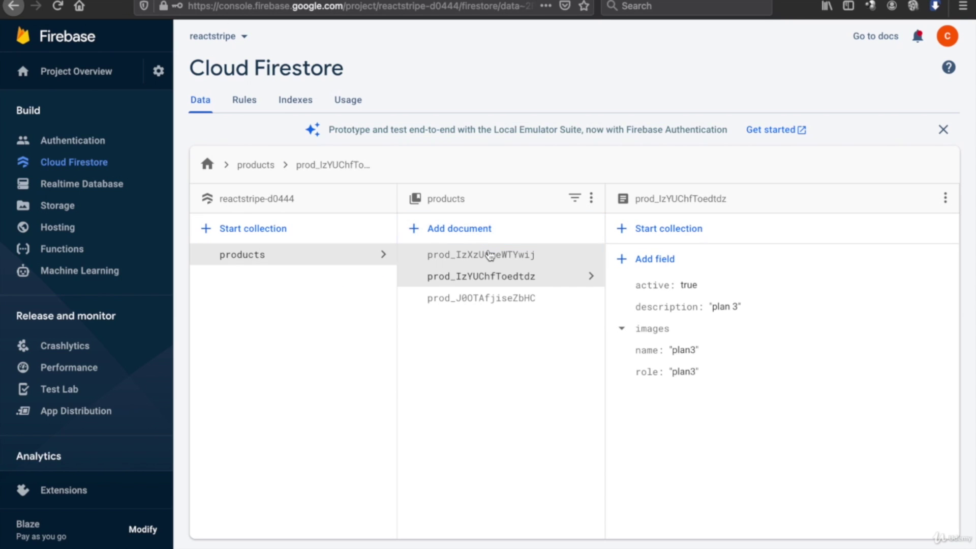
{"action": "left_click", "coordinate": [486, 254]}
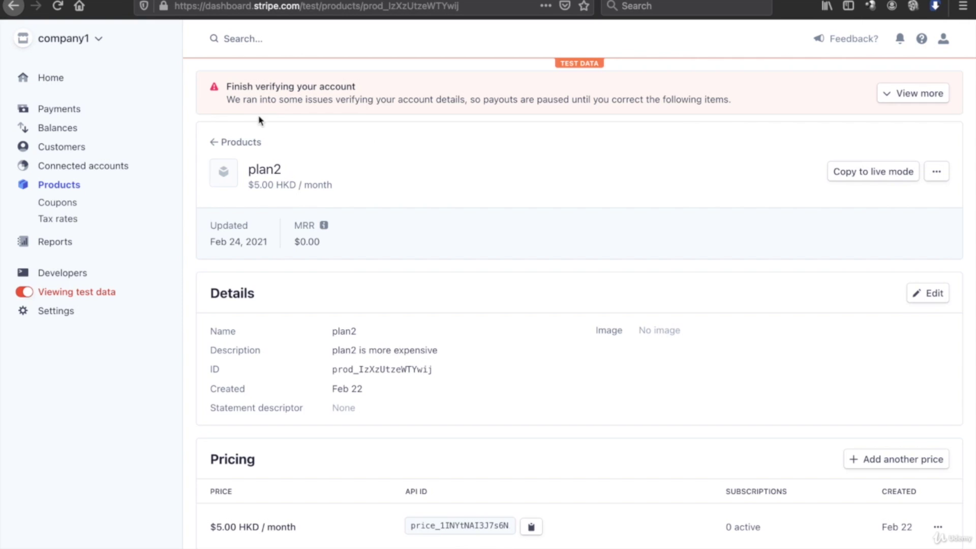
Step: Re-save plan1 and inspect its synced document in Firestore products
{"action": "left_click", "coordinate": [215, 142]}
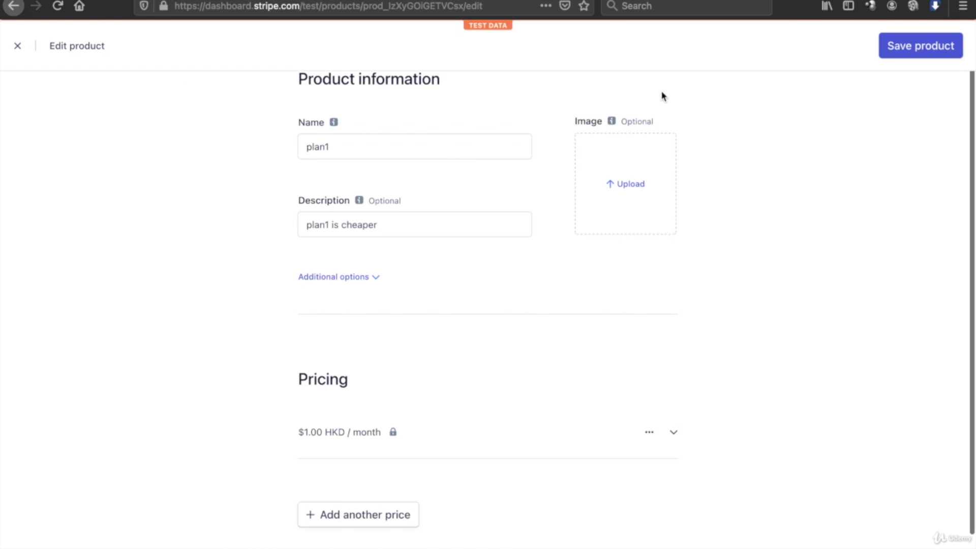
{"action": "left_click", "coordinate": [919, 51]}
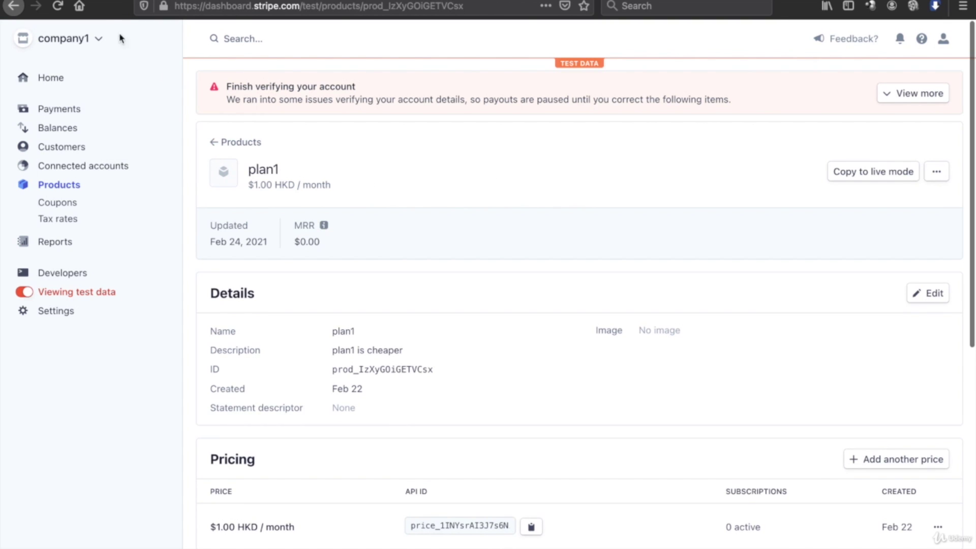
{"action": "left_click", "coordinate": [110, 1]}
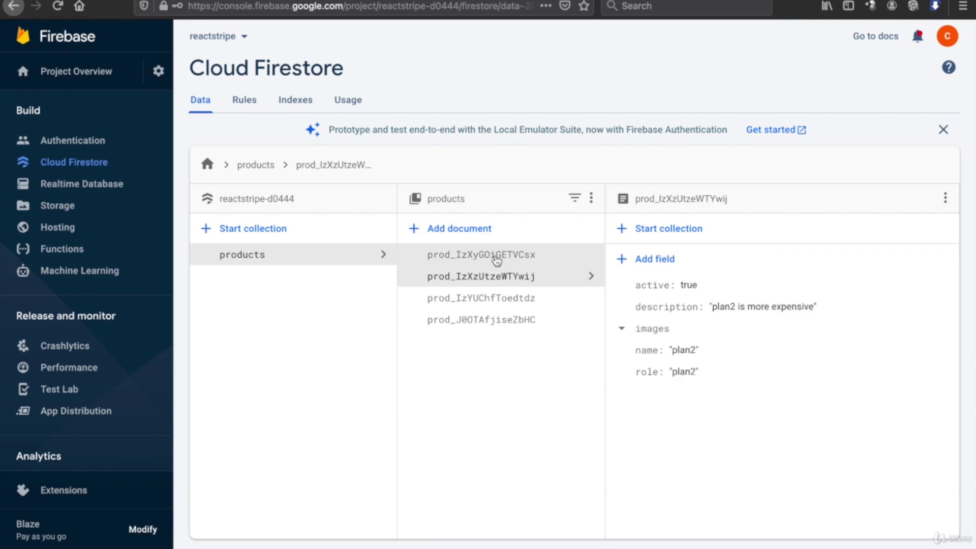
{"action": "left_click", "coordinate": [495, 257]}
Step: Go from the Stripe plan1 page back to the Products list showing all four plans
{"action": "left_click", "coordinate": [255, 3]}
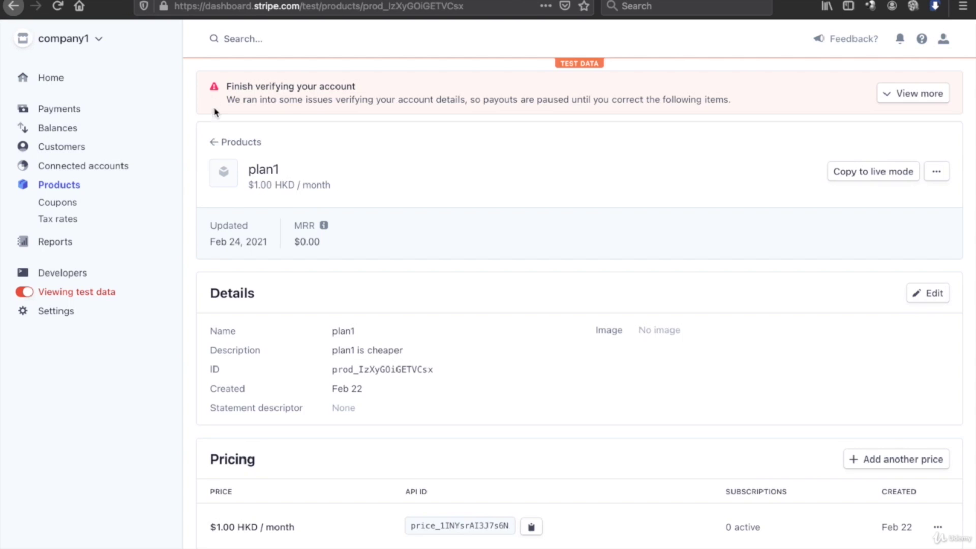
{"action": "left_click", "coordinate": [215, 141]}
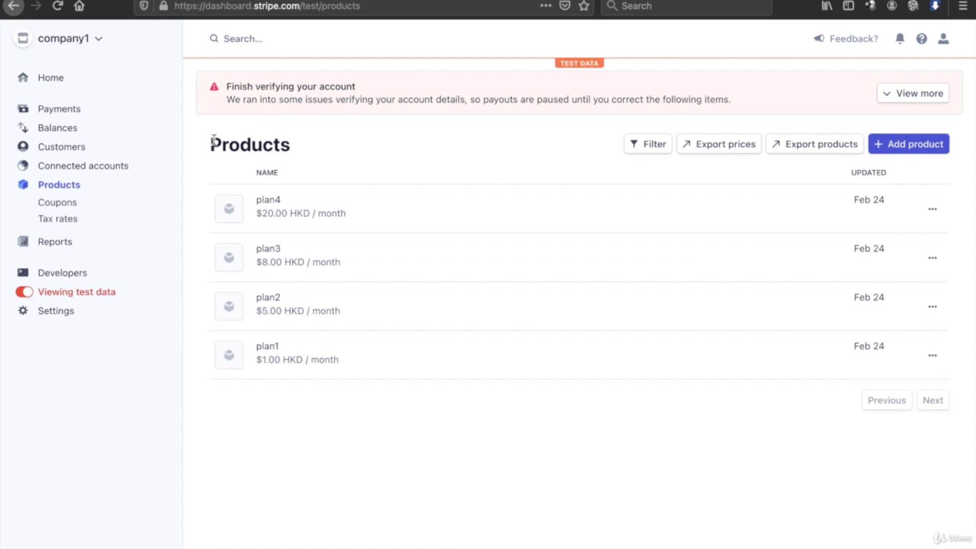